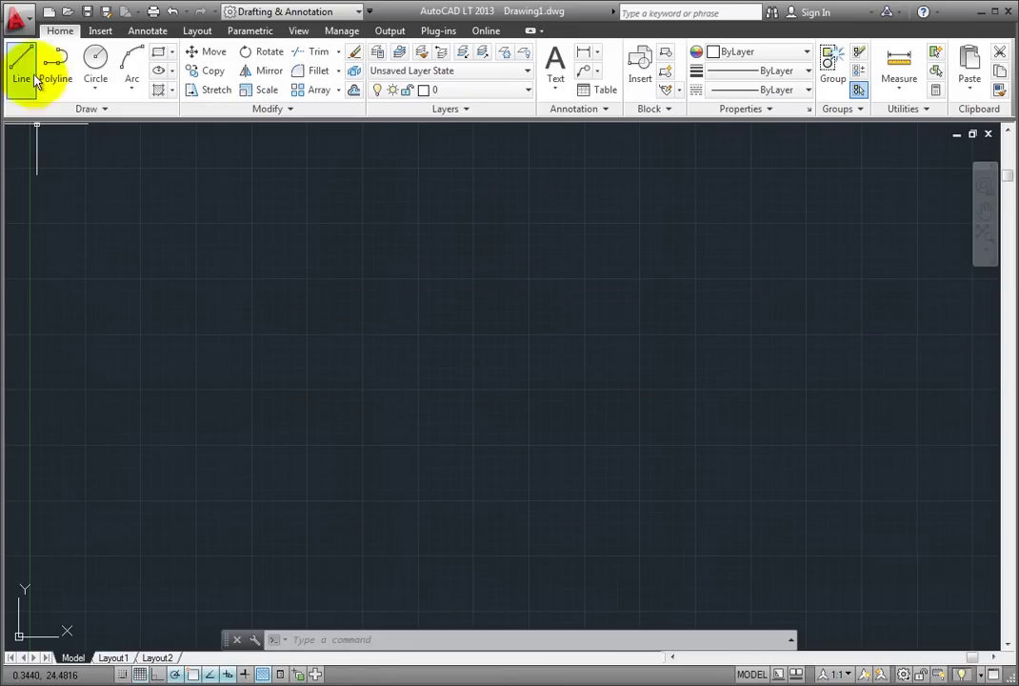
- Open DWG Convert and add DRAWORDER.dwg and PURGE.dwg from the Chapter 19 folder of the exercise files to the conversion list
left_click(19, 20)
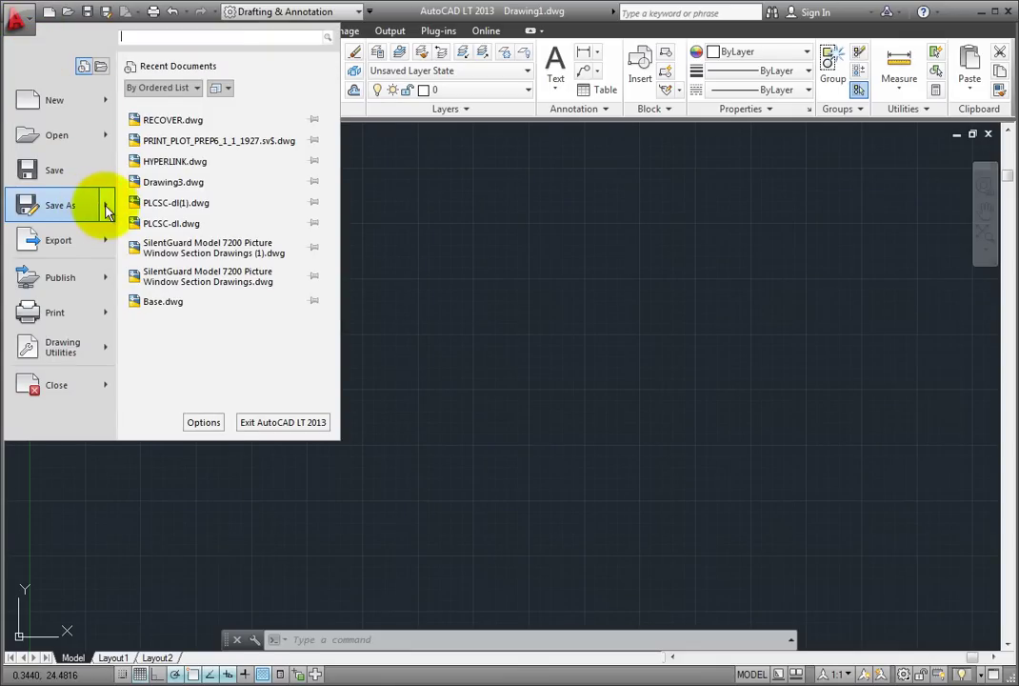
mouse_move(105, 210)
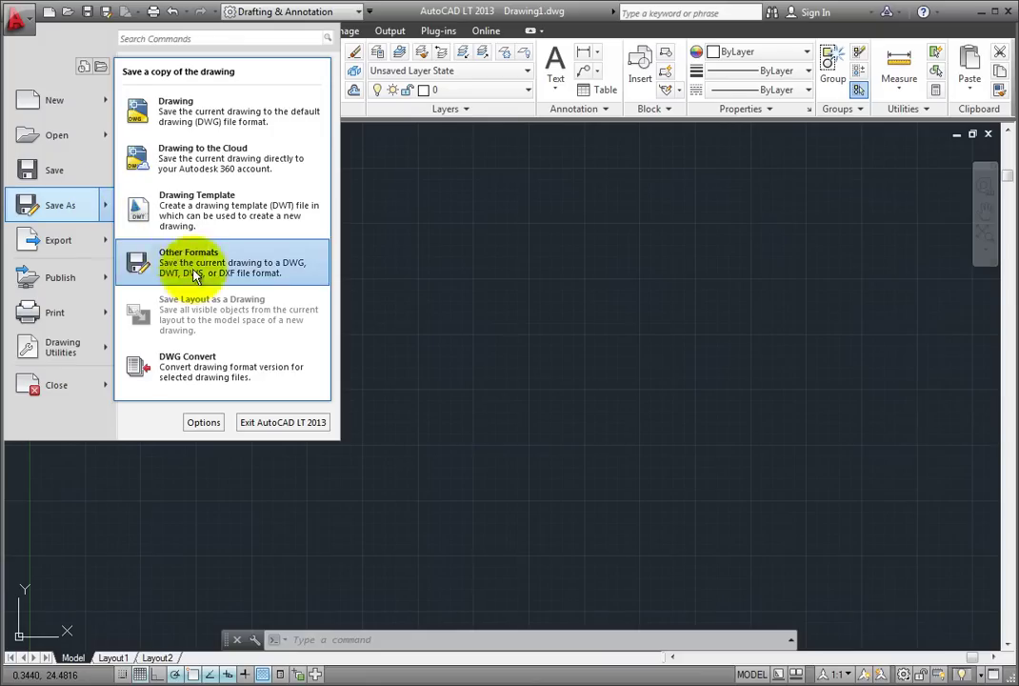
left_click(214, 370)
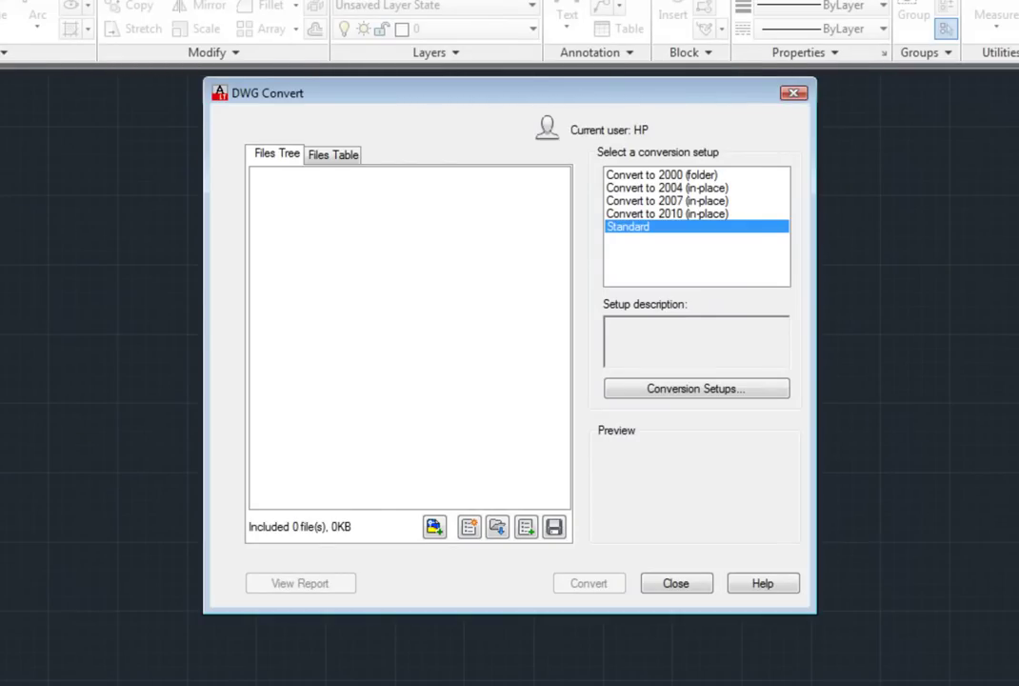
left_click(434, 529)
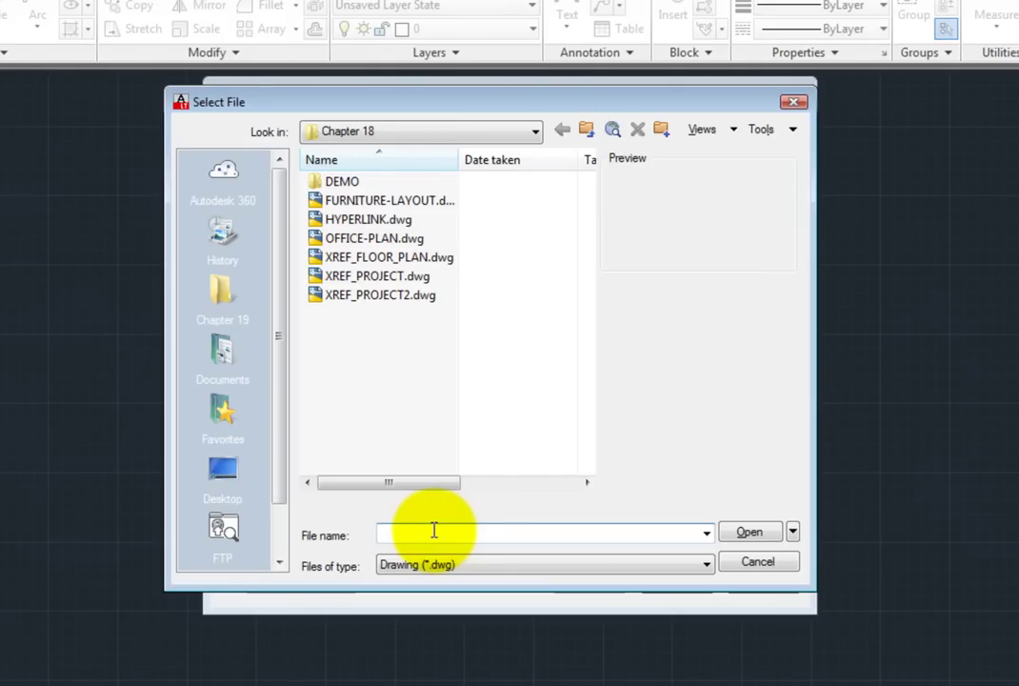
left_click(537, 133)
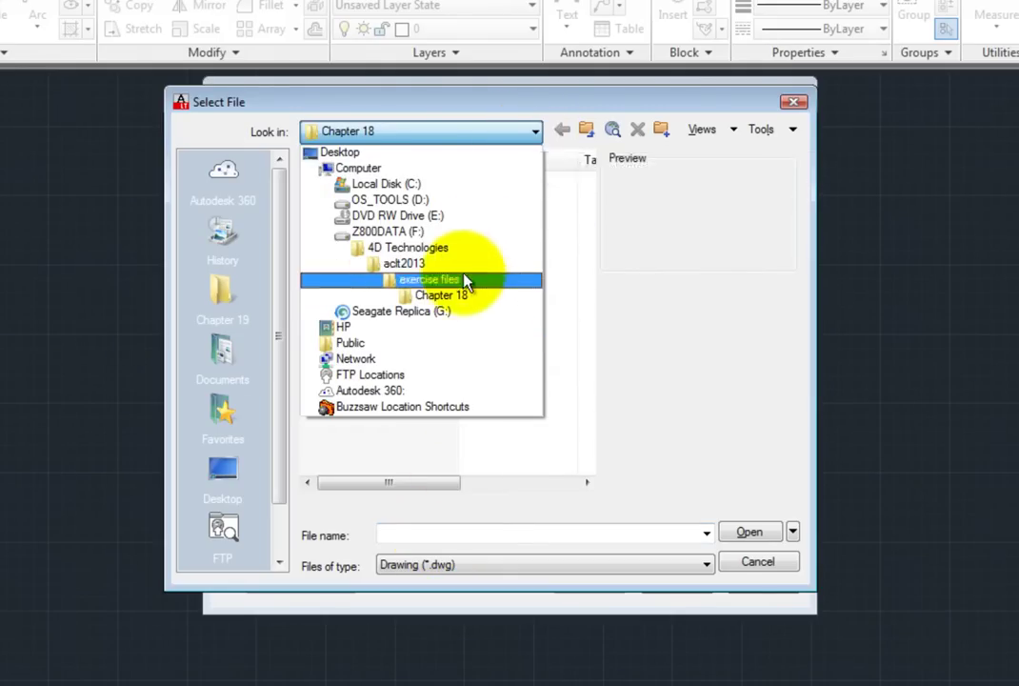
left_click(467, 280)
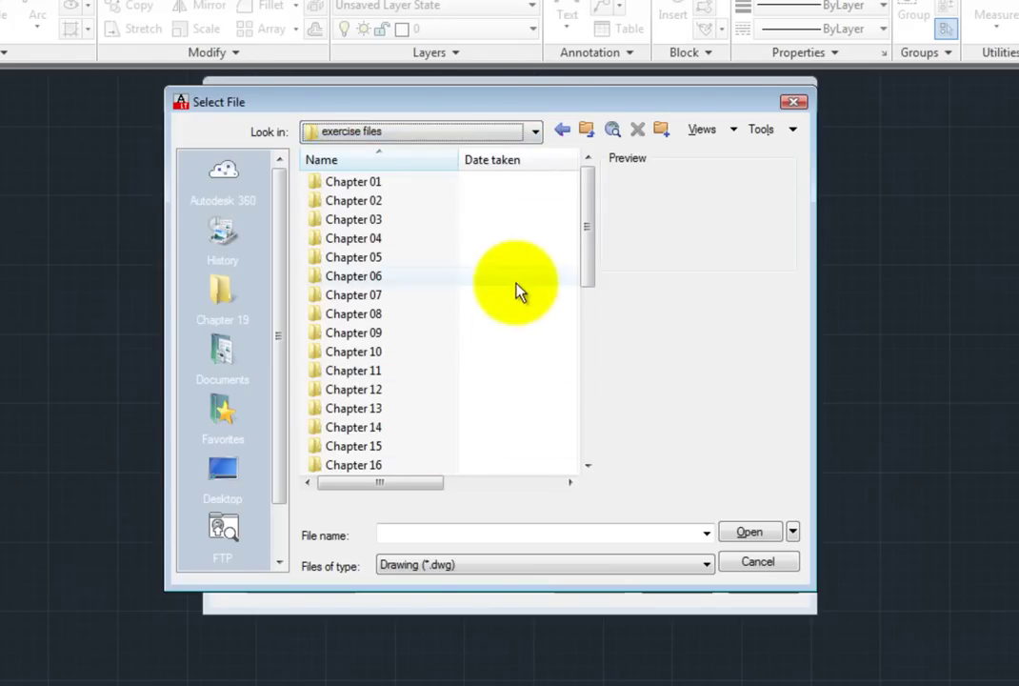
left_click_drag(585, 268, 579, 330)
double_click(331, 390)
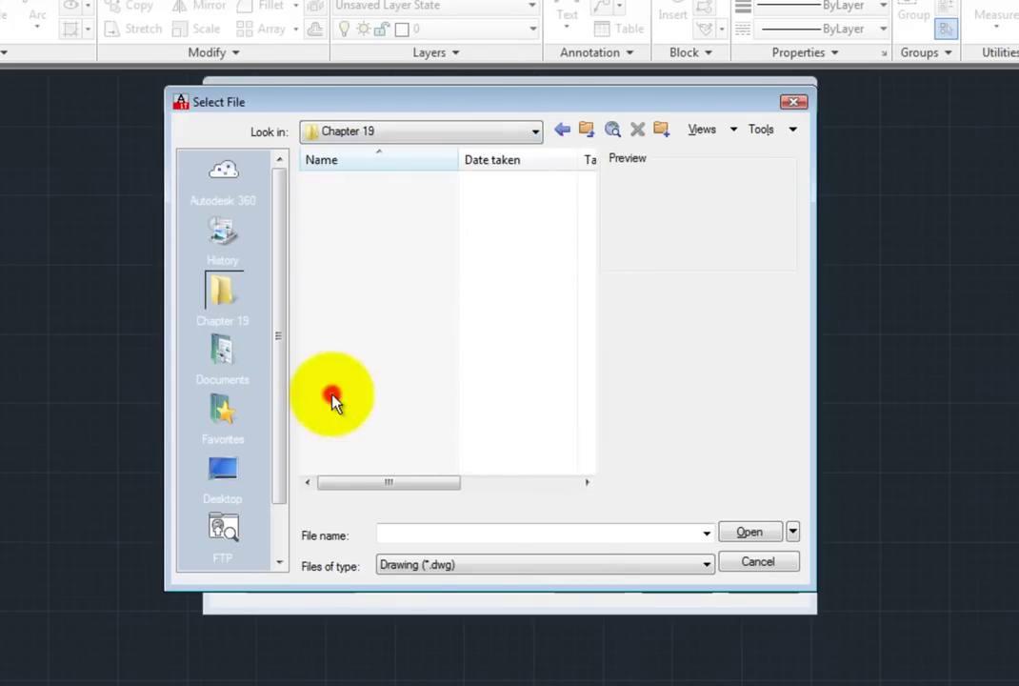
left_click(365, 199)
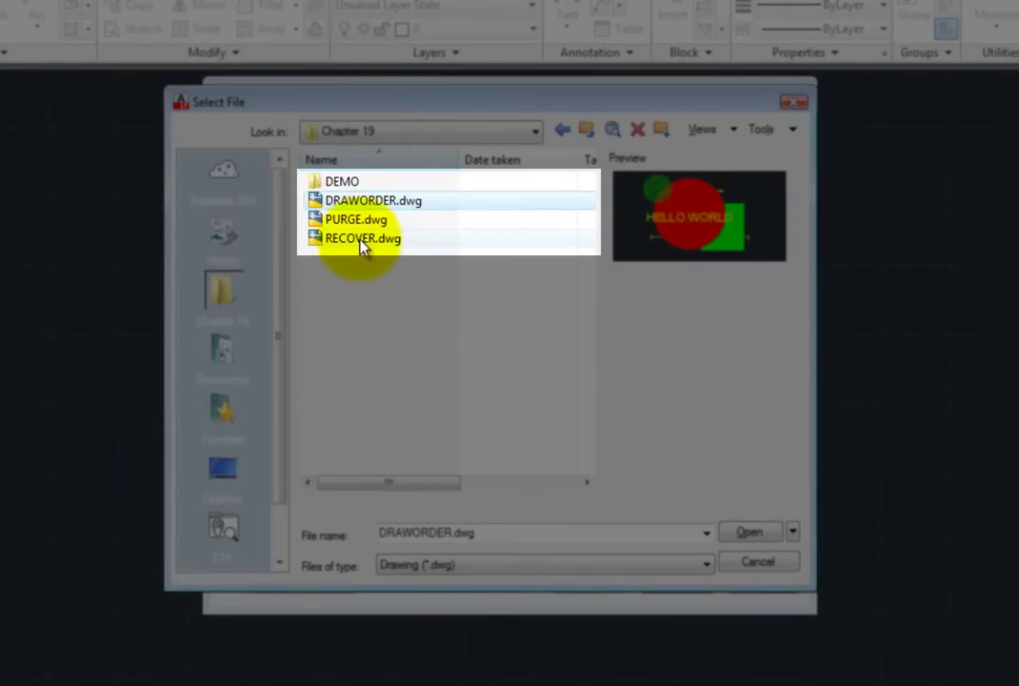
left_click(342, 220, "ctrl")
left_click(752, 530)
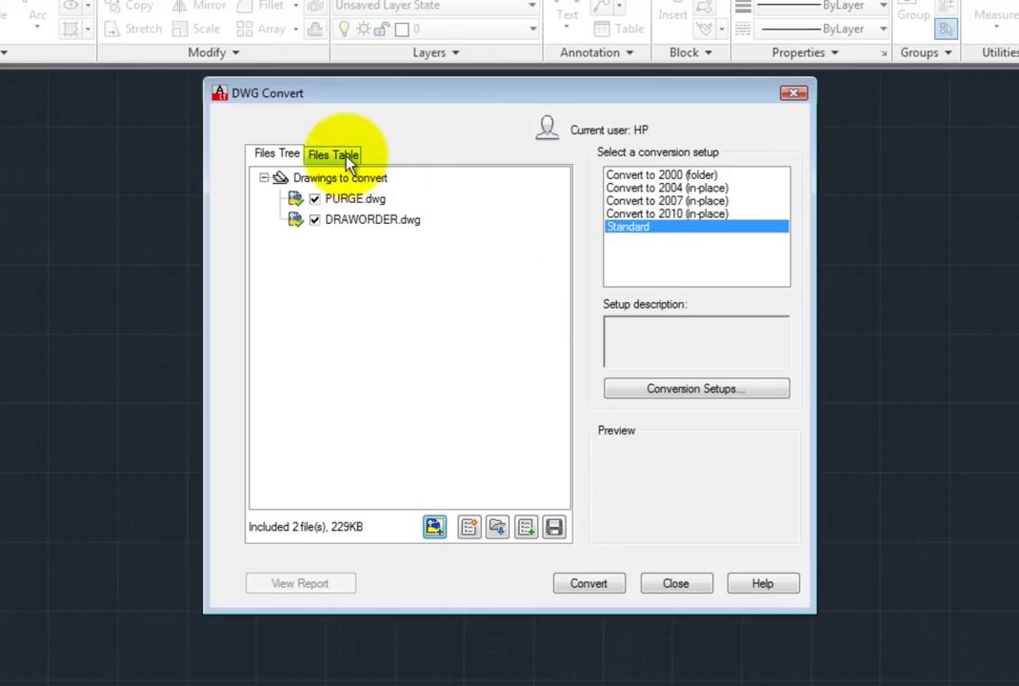
- Review the added drawings in table form and examine the conversion type, format and options of the predefined conversion setups
left_click(344, 156)
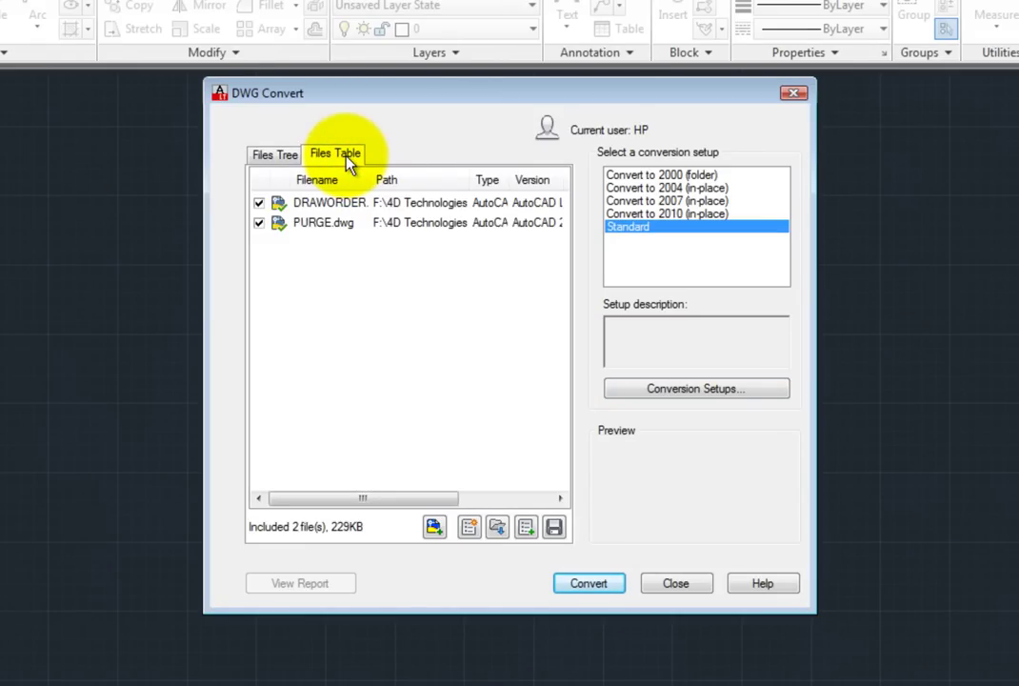
left_click(280, 156)
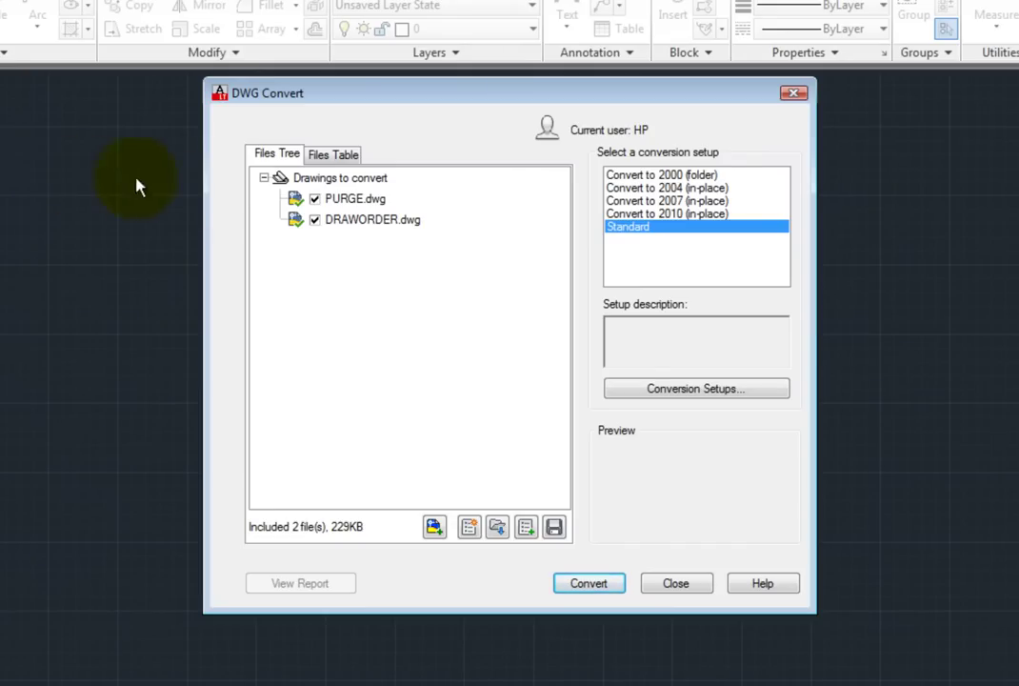
left_click(643, 177)
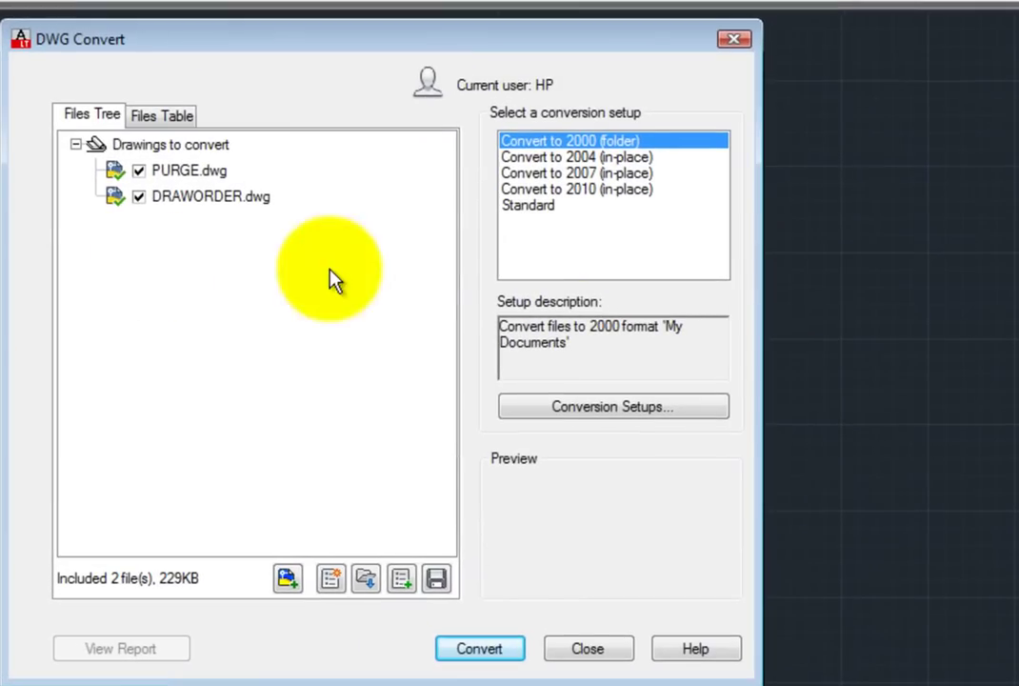
mouse_move(641, 143)
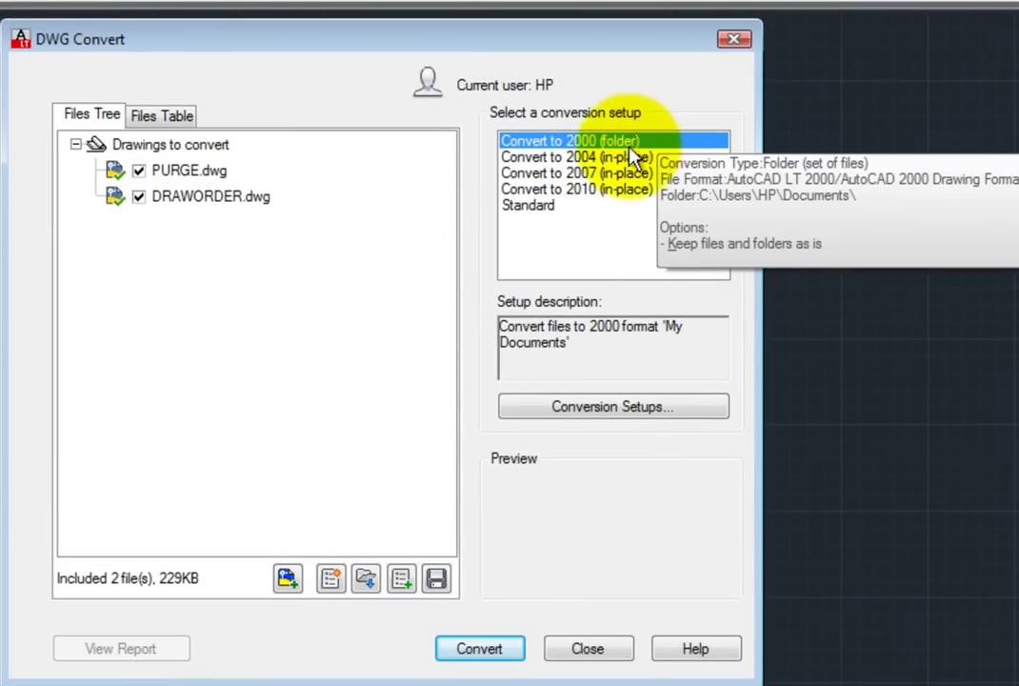
mouse_move(629, 168)
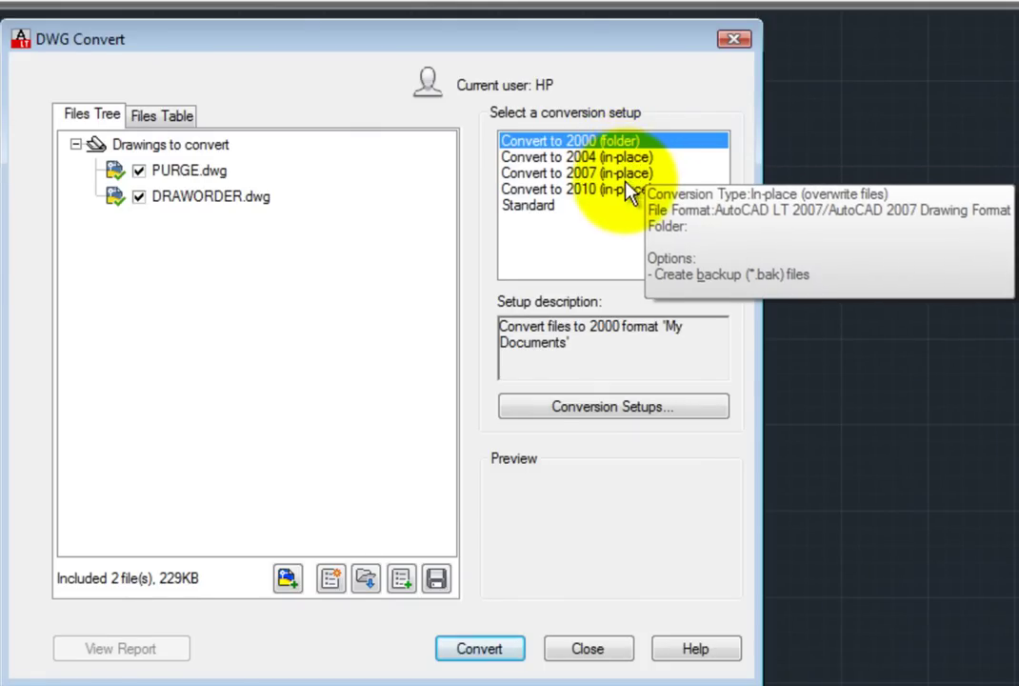
mouse_move(619, 205)
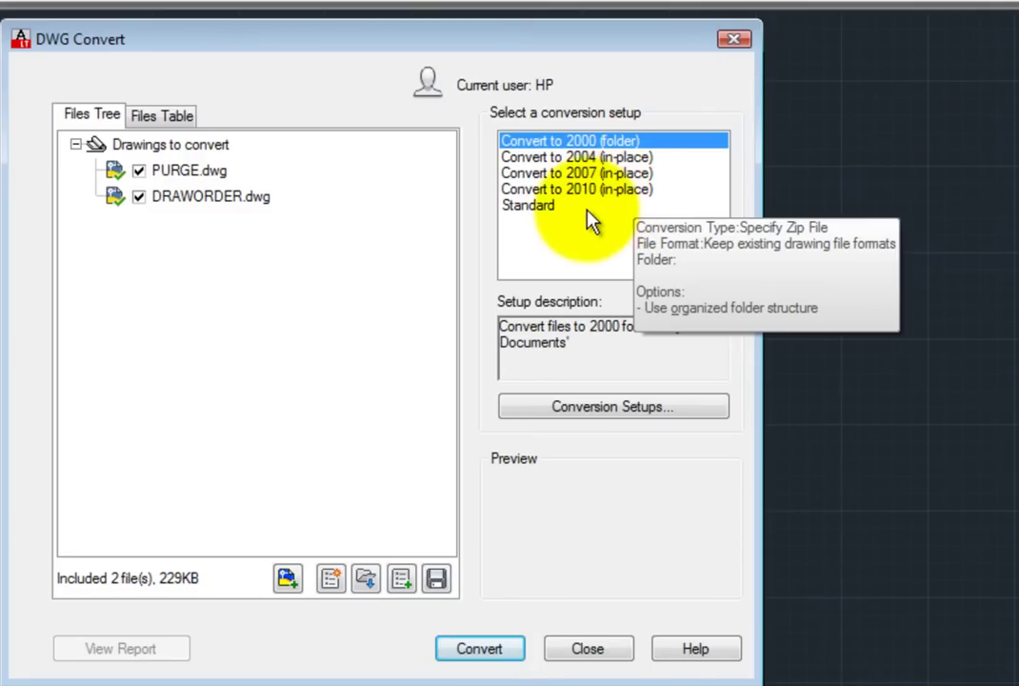
left_click(536, 217)
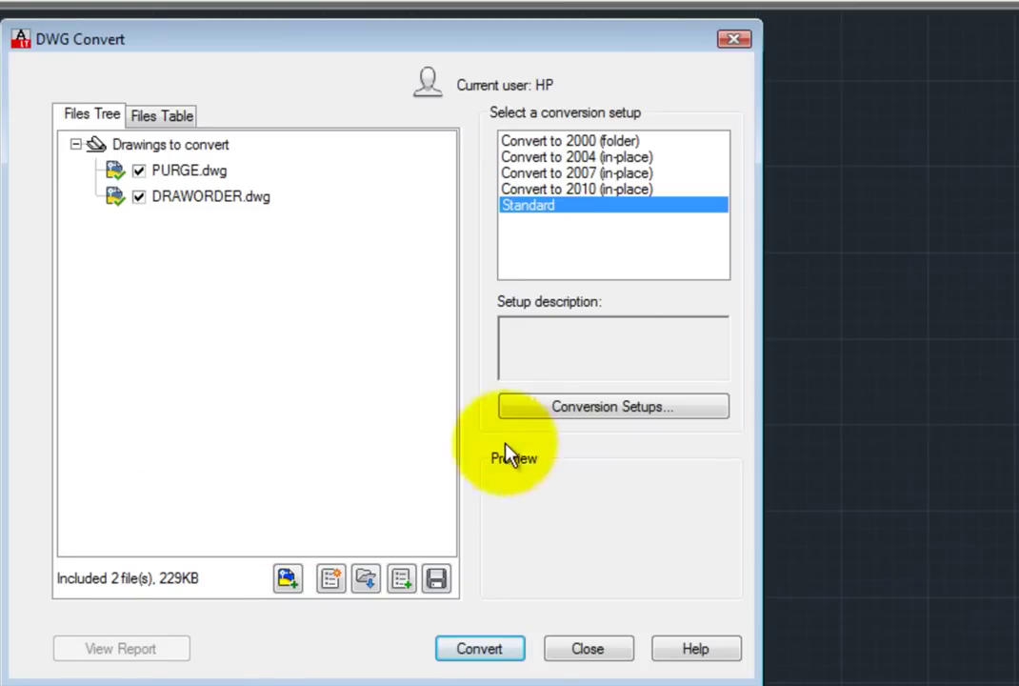
- Create a new conversion setup named CADLearning 2007 based on the Standard setup
left_click(606, 408)
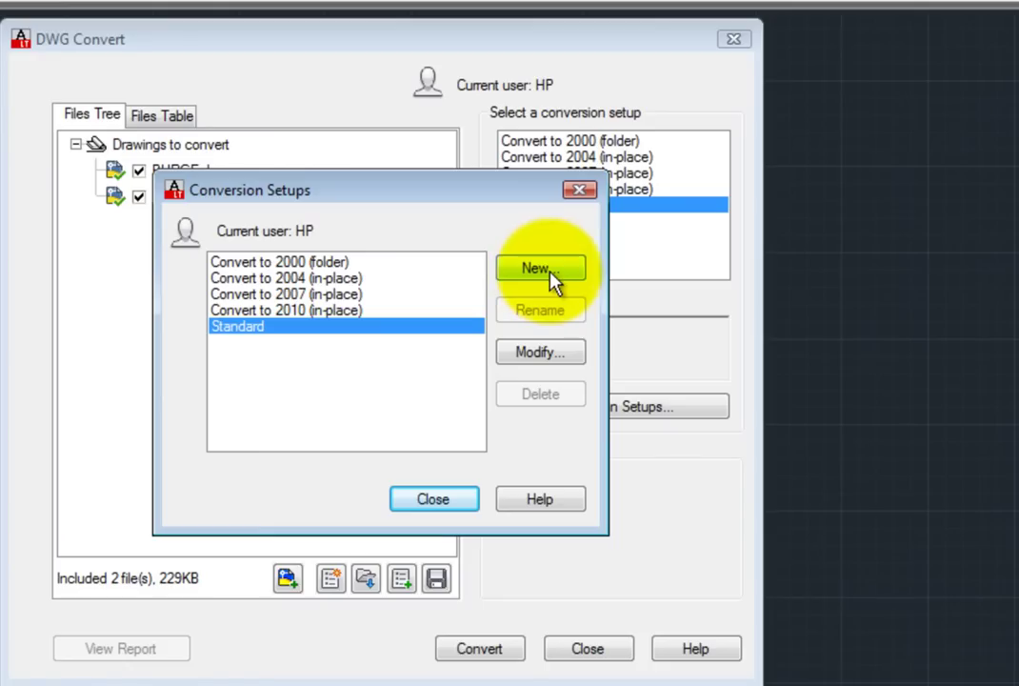
left_click(322, 267)
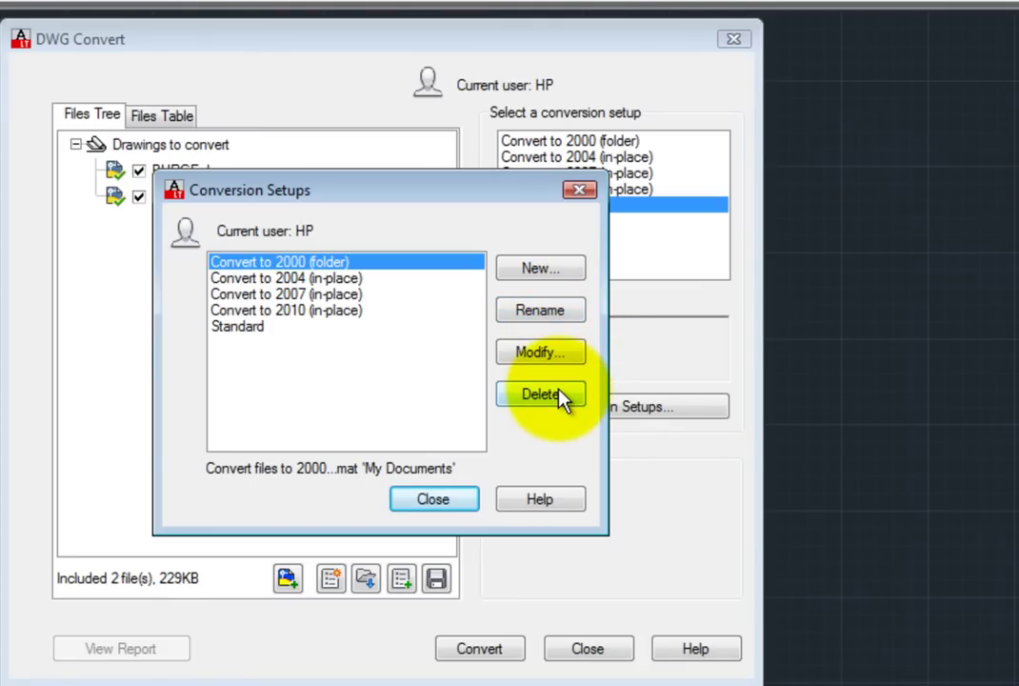
left_click(243, 329)
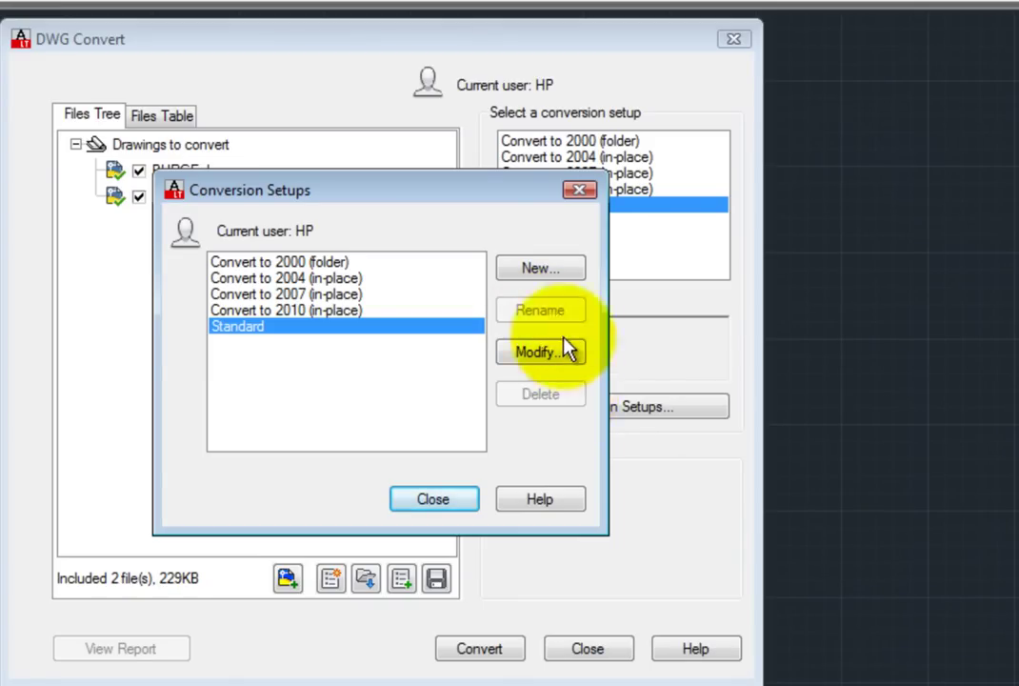
left_click(539, 268)
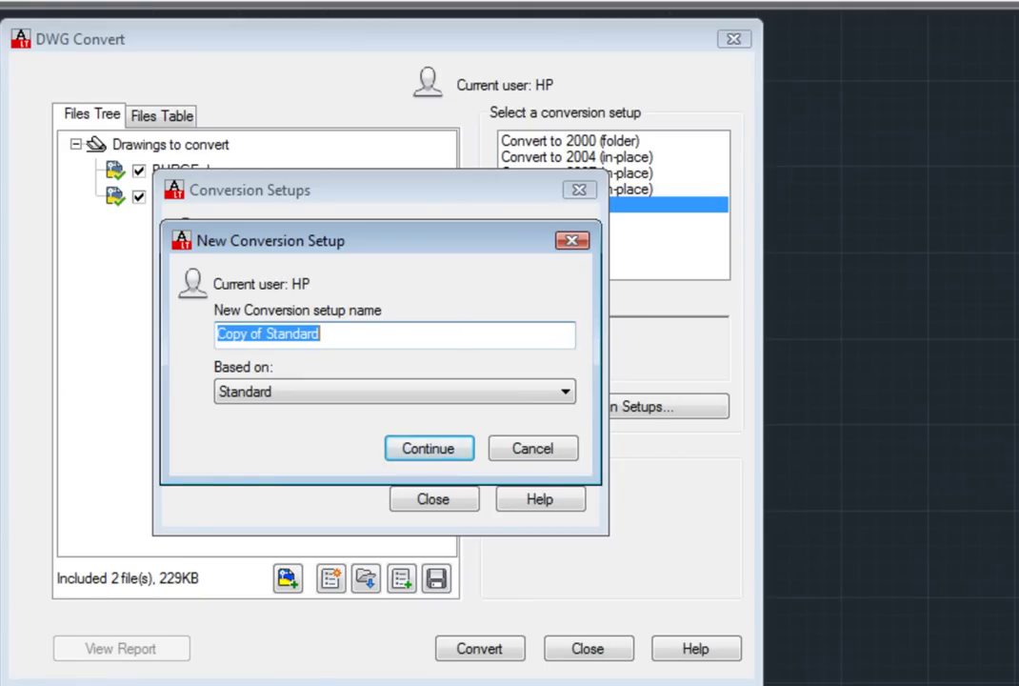
type("CADLe")
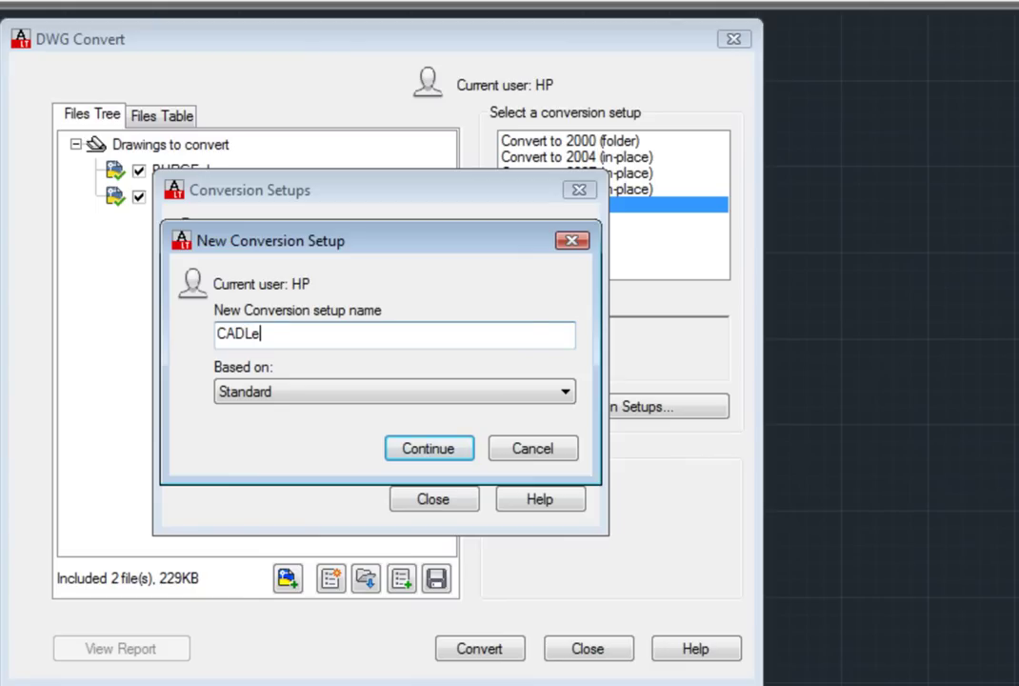
type("arning 2007")
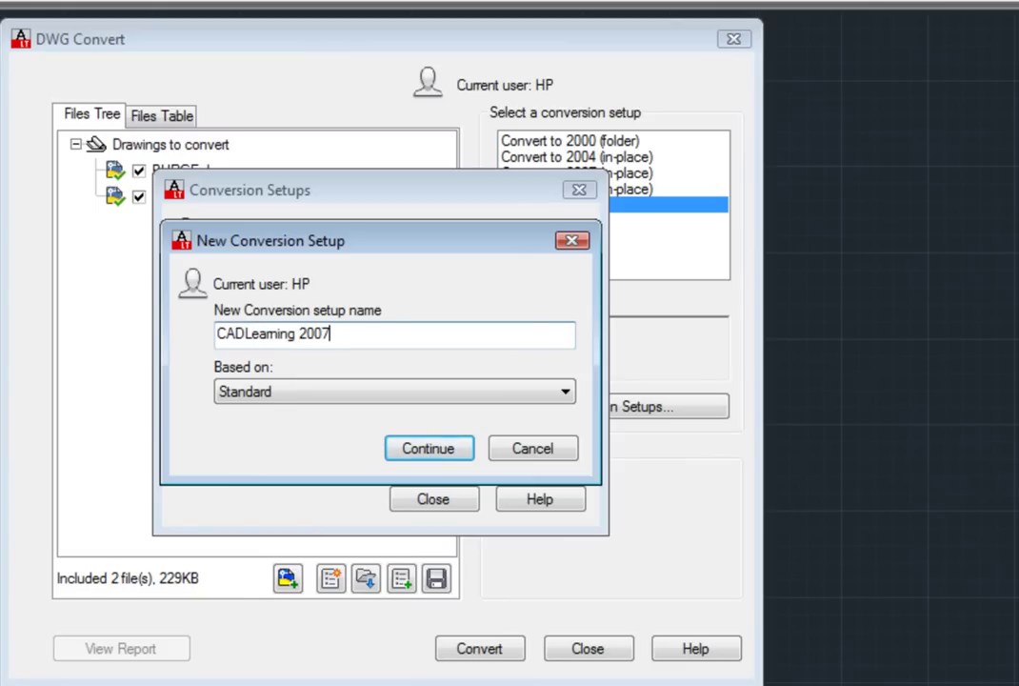
key("Tab")
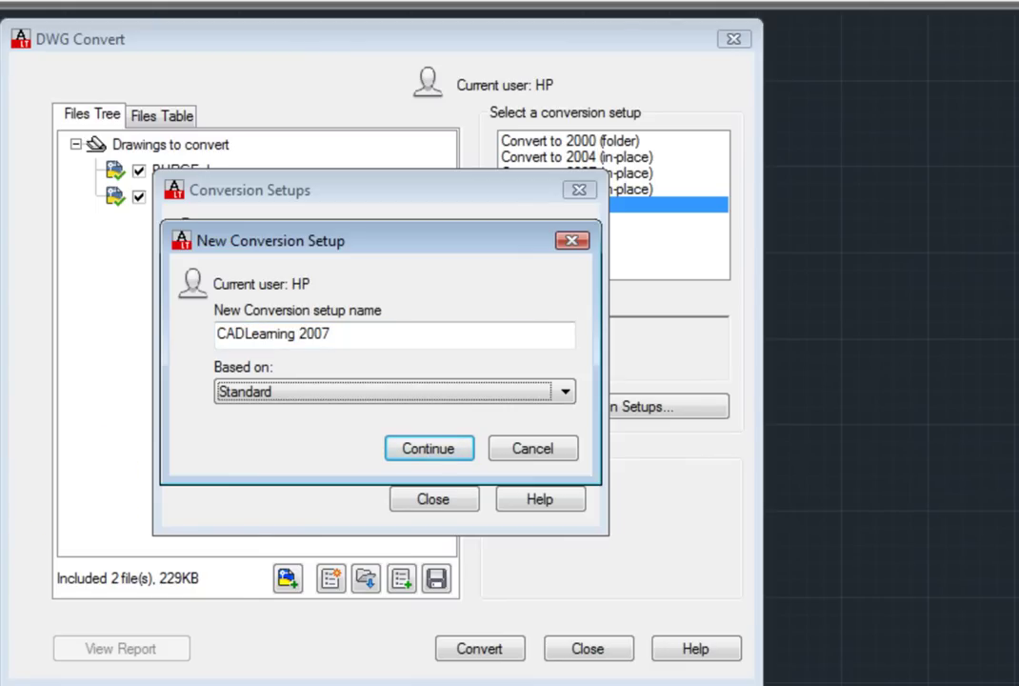
left_click(564, 393)
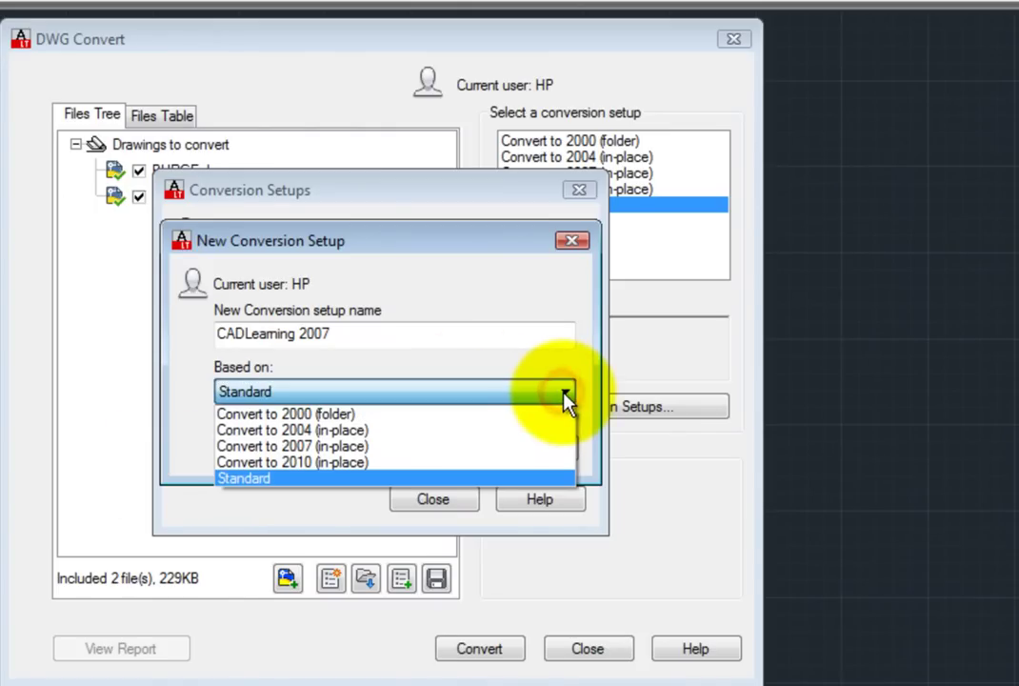
left_click(564, 398)
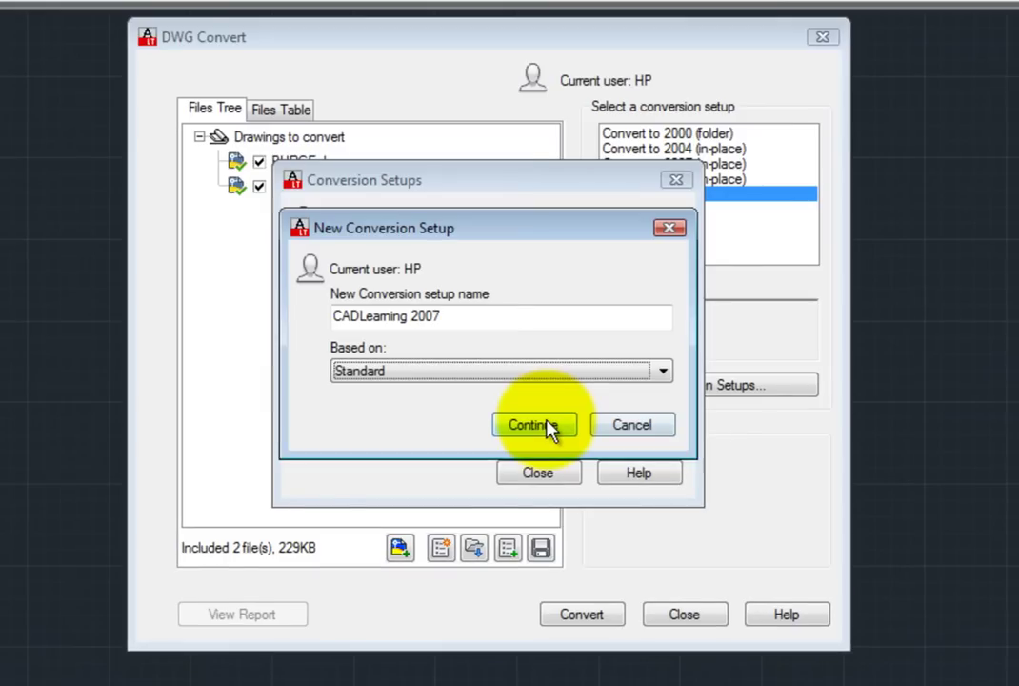
left_click(467, 445)
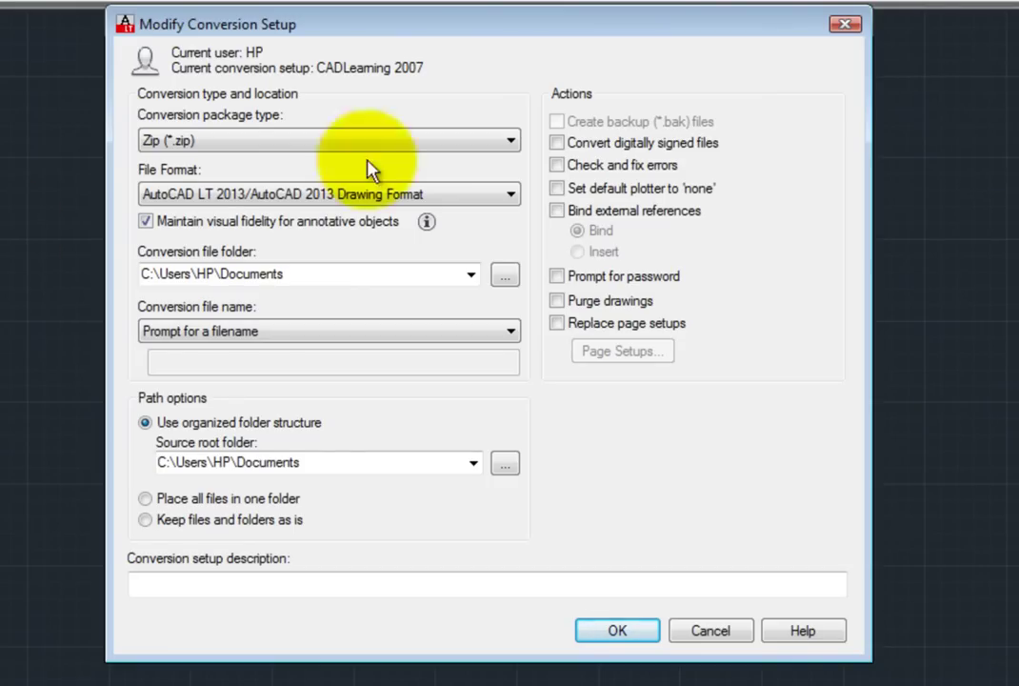
- Configure the CADLearning 2007 setup as a Zip package in AutoCAD LT 2007/AutoCAD 2007 Drawing Format, keeping the filename prompt, and save it
left_click(512, 143)
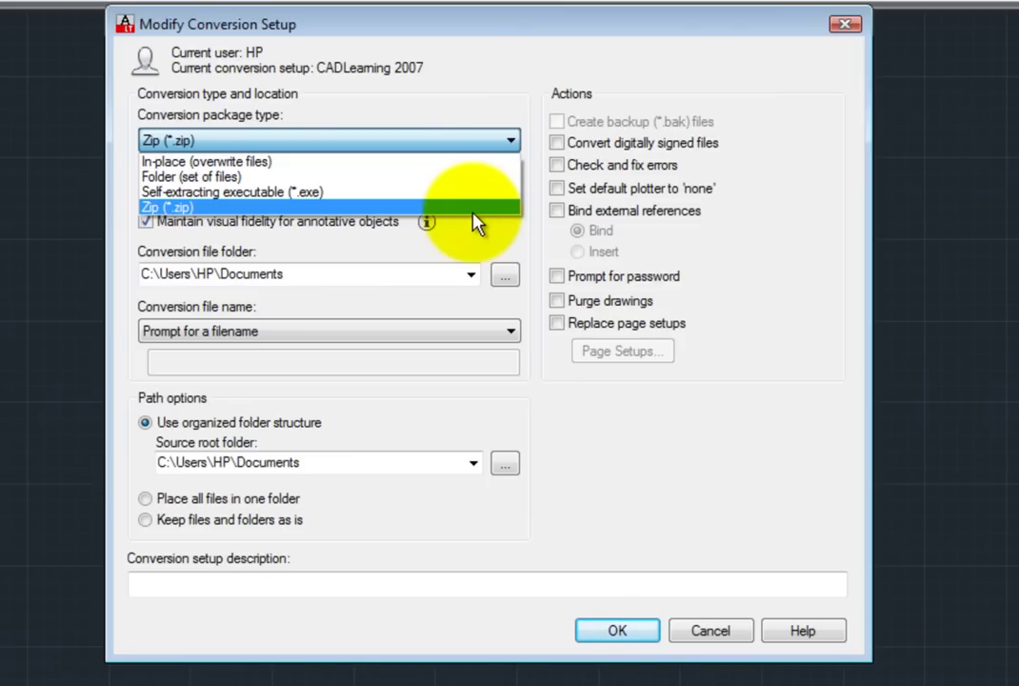
left_click(321, 207)
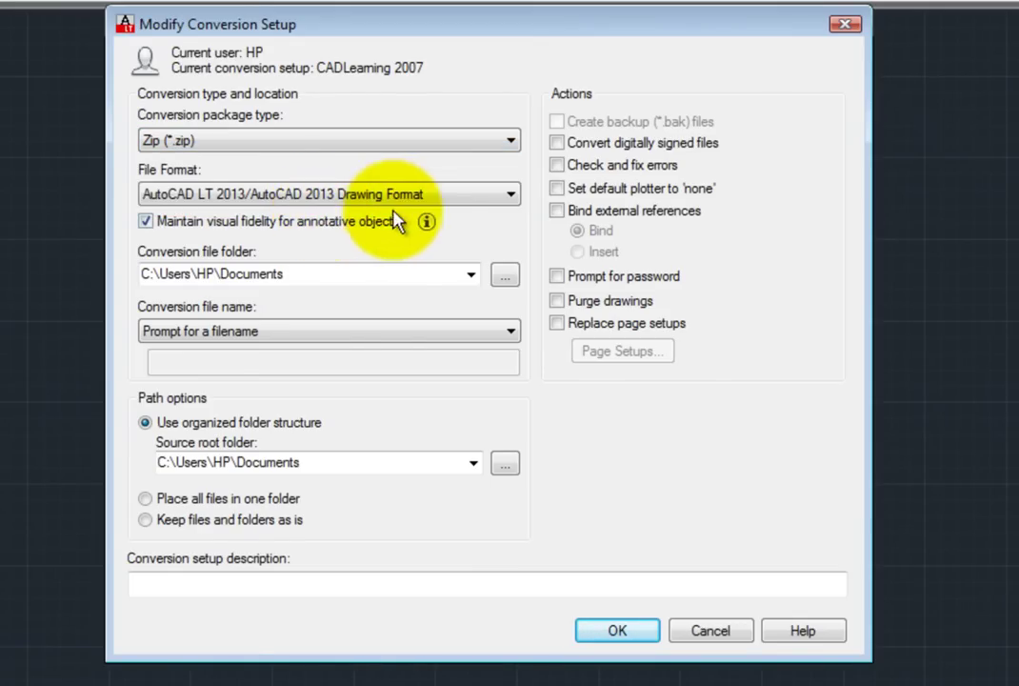
left_click(512, 195)
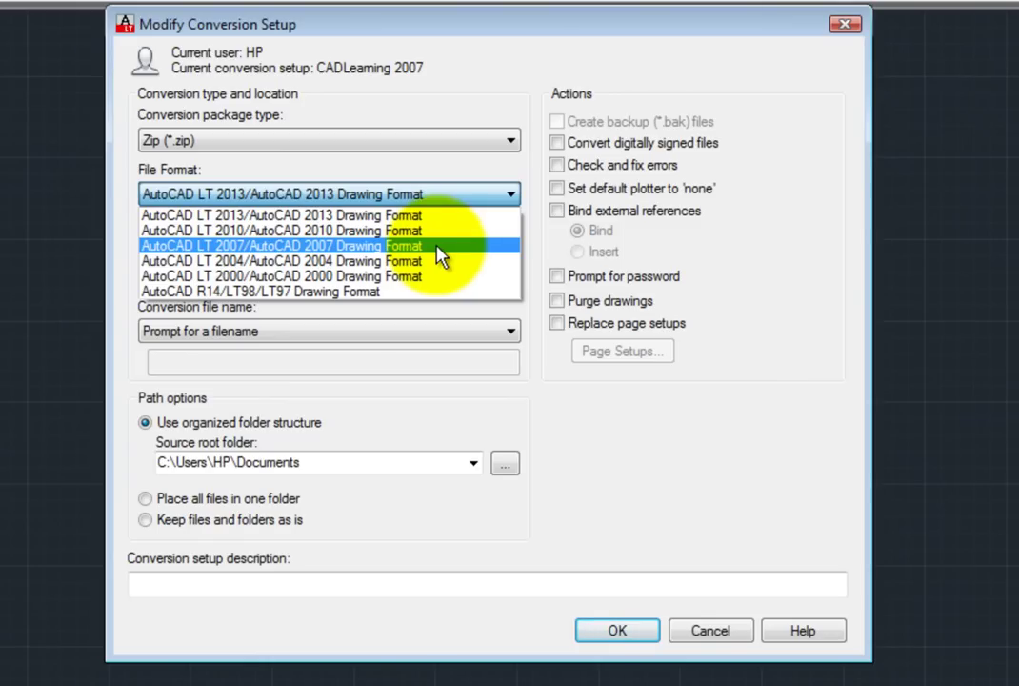
left_click(440, 250)
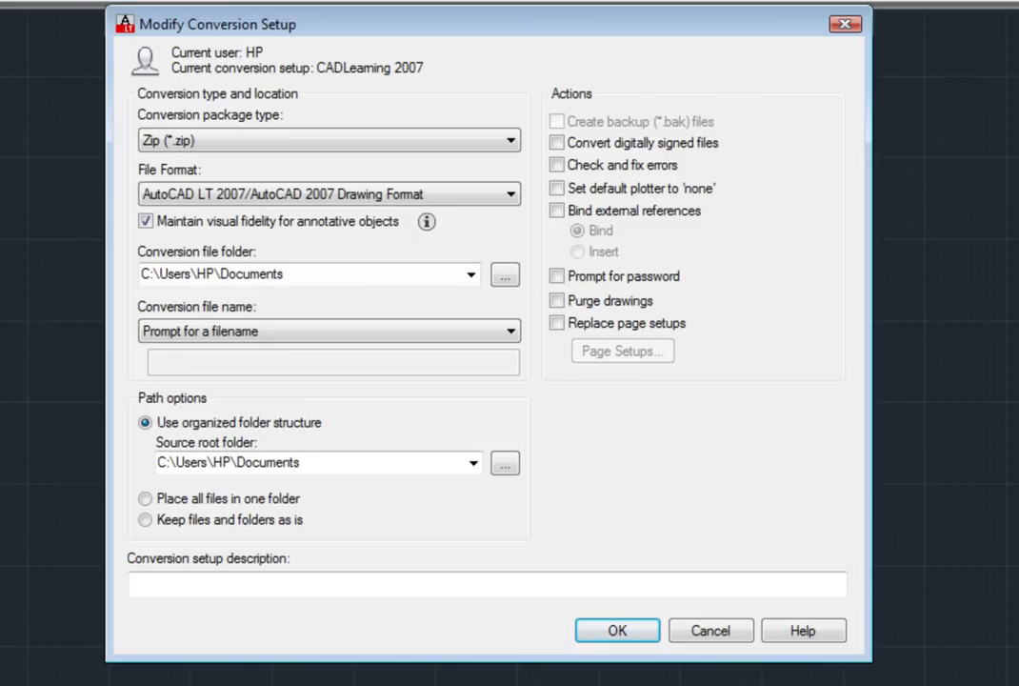
left_click(509, 333)
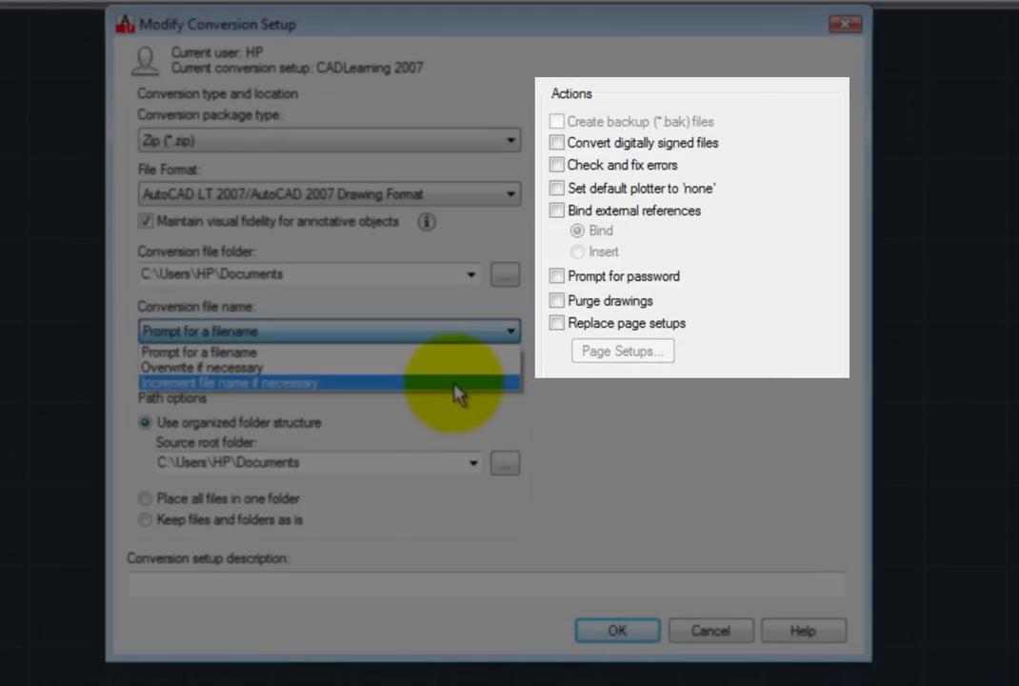
key("Escape")
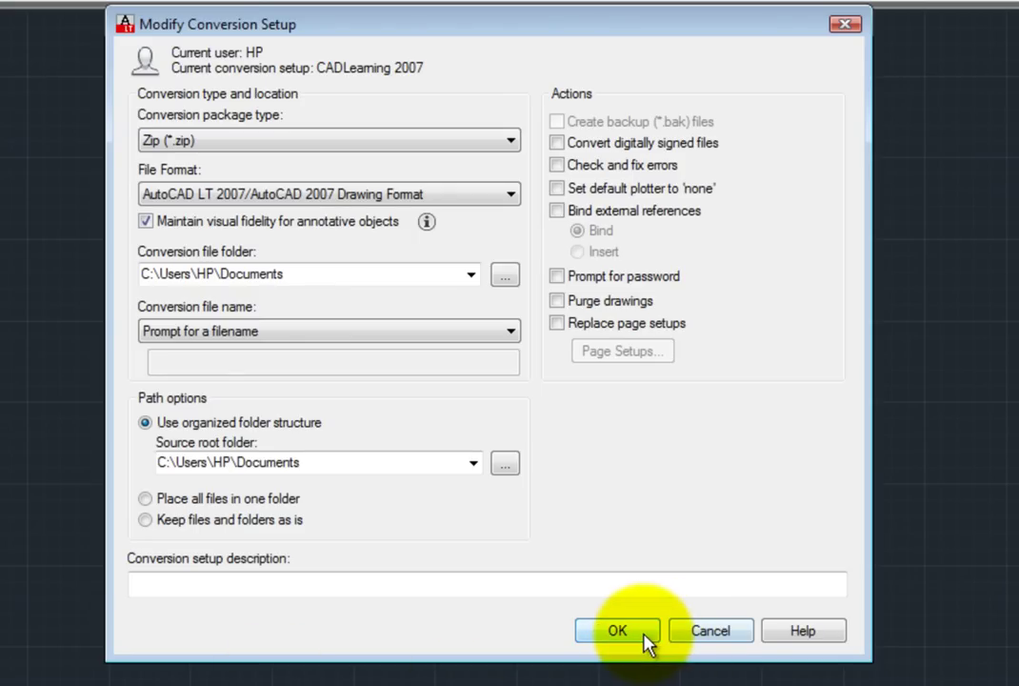
left_click(619, 631)
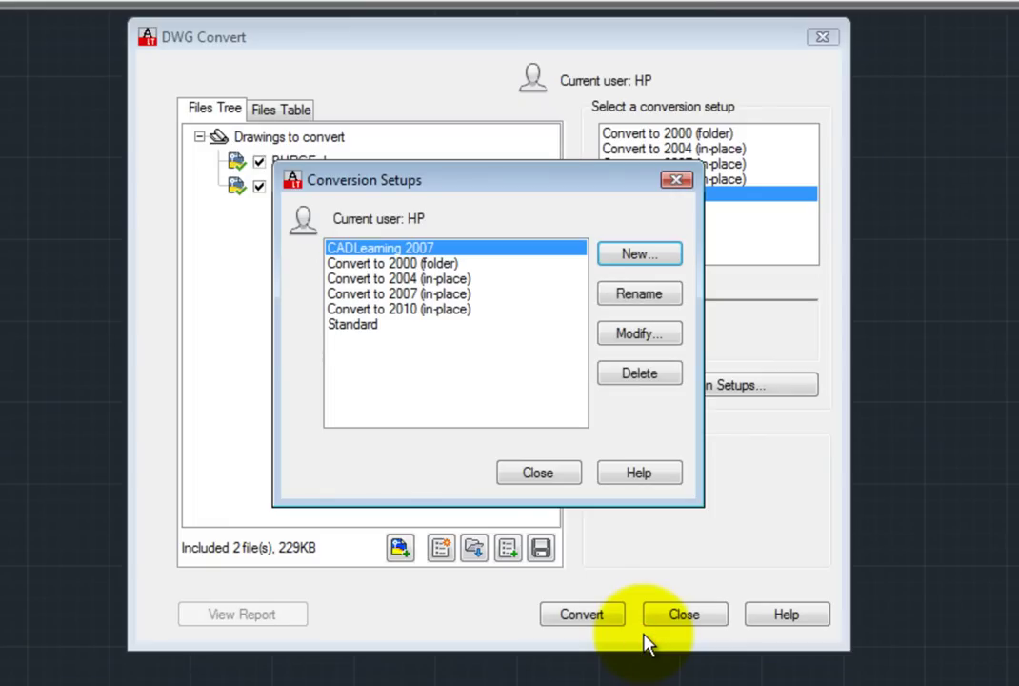
left_click(538, 474)
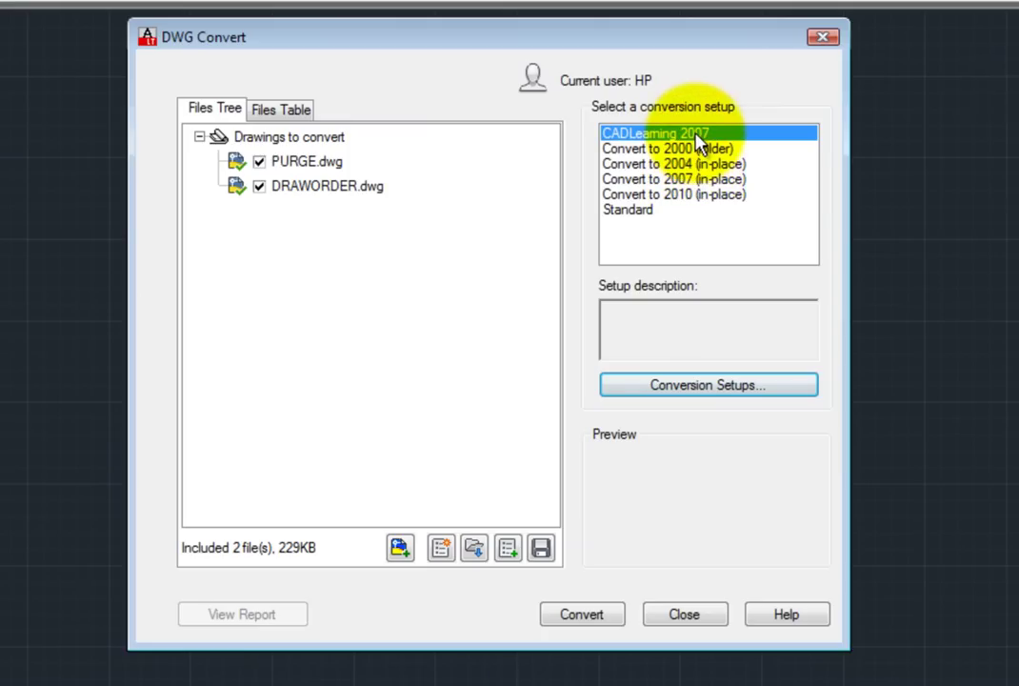
- Convert both drawings with the CADLearning 2007 setup, saving Conversion - CADLearning 2007.zip in Documents, and close DWG Convert
mouse_move(700, 143)
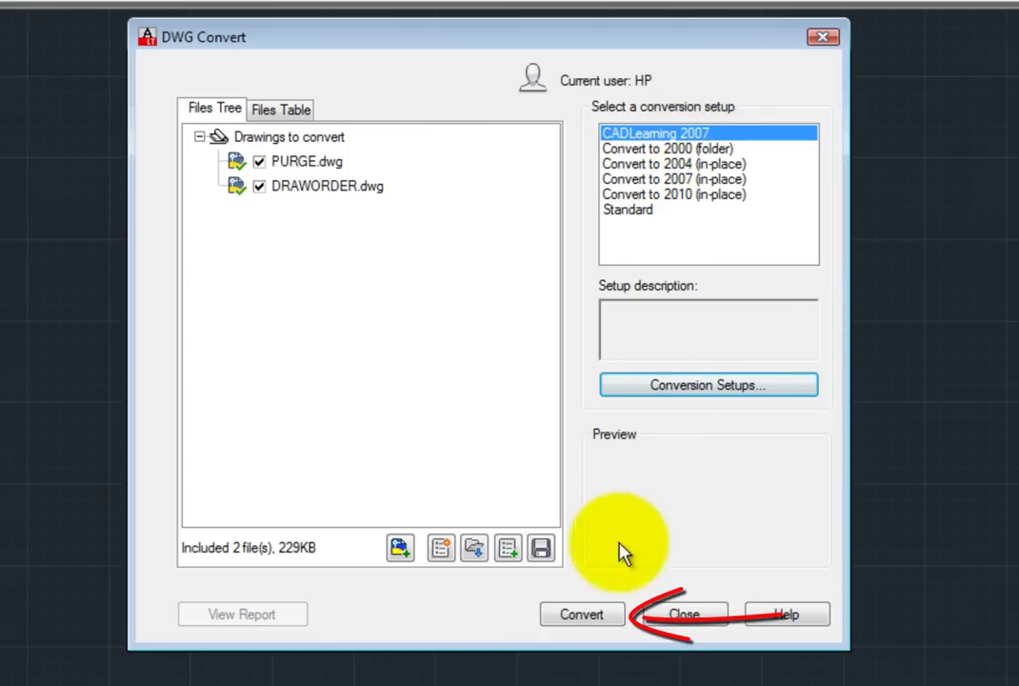
left_click(582, 614)
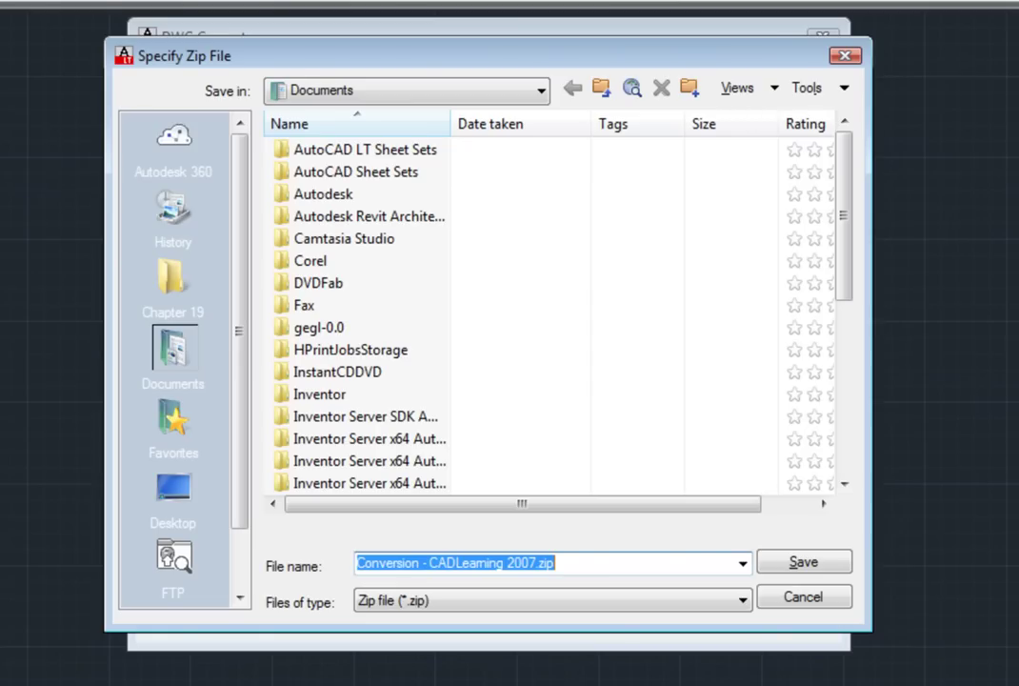
left_click(804, 561)
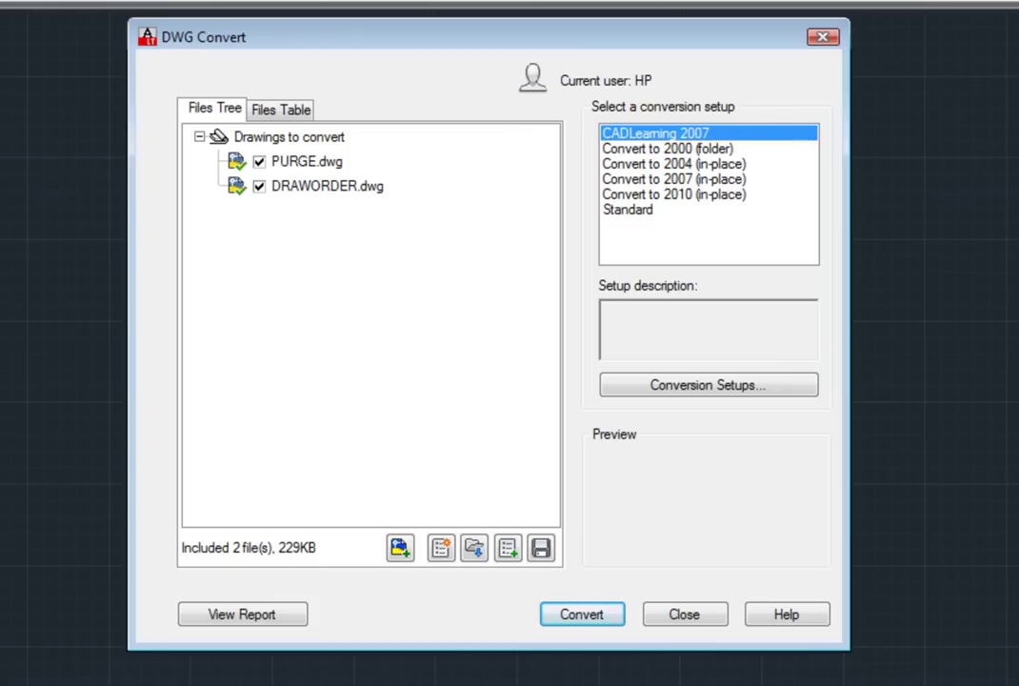
left_click(706, 617)
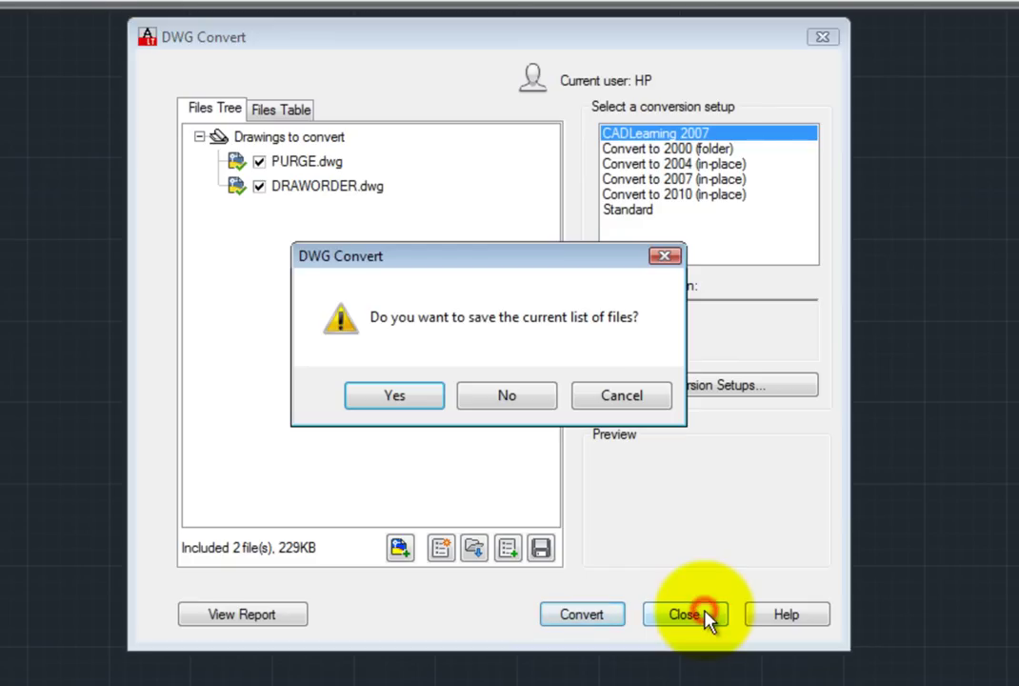